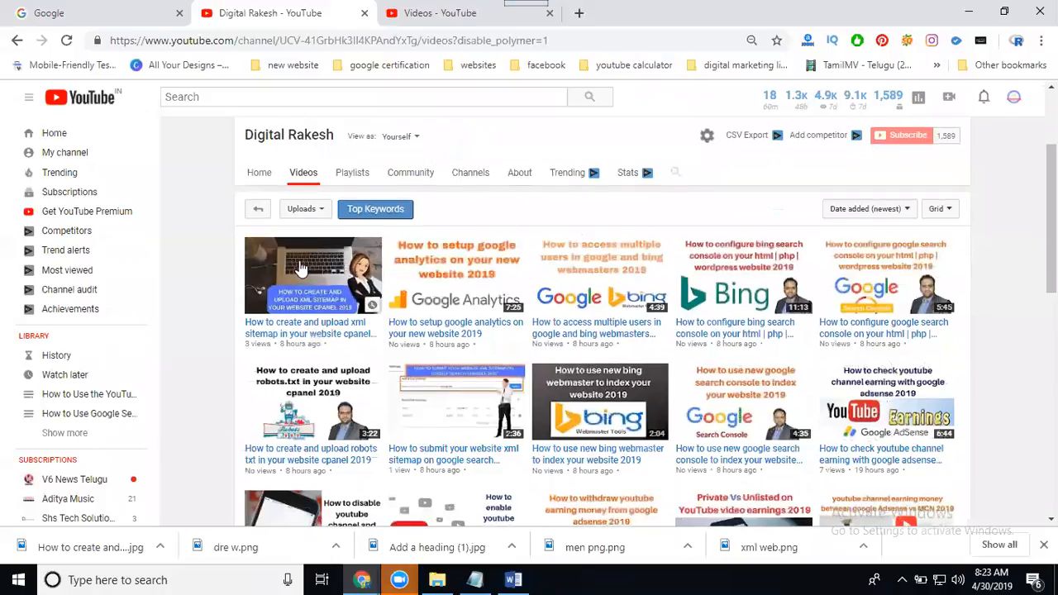
- Open the video "How to create and upload xml sitemap in your website cpanel 2019" in a new tab and pause its playback
right_click(296, 266)
click(364, 278)
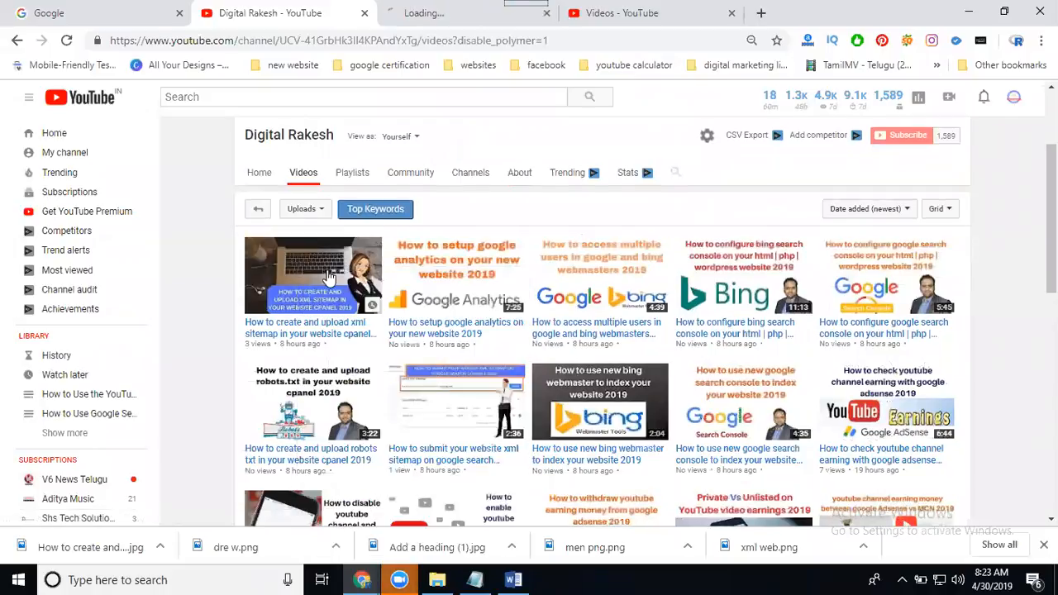
click(455, 10)
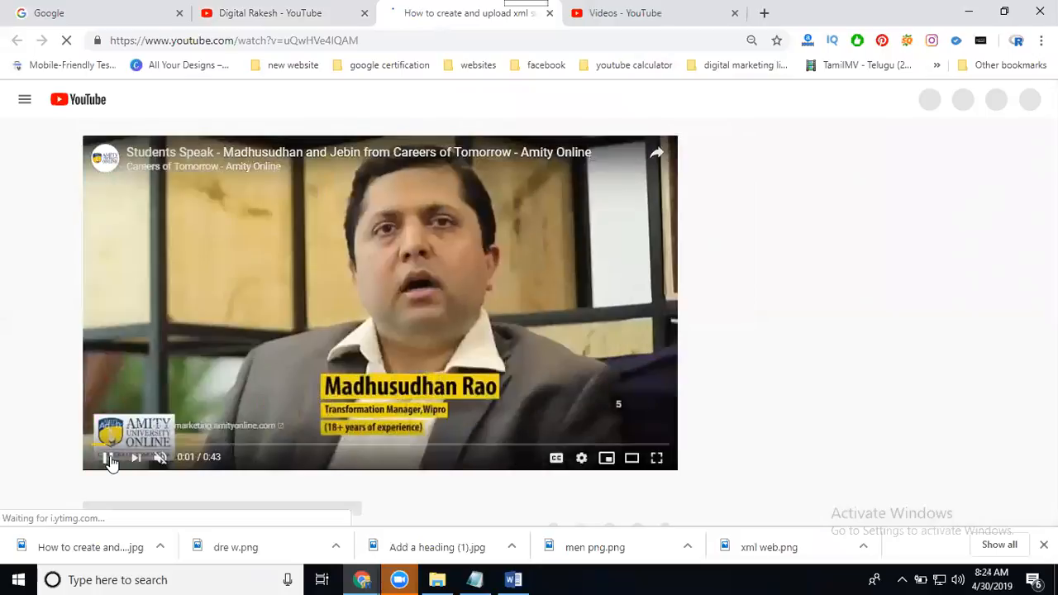
click(109, 456)
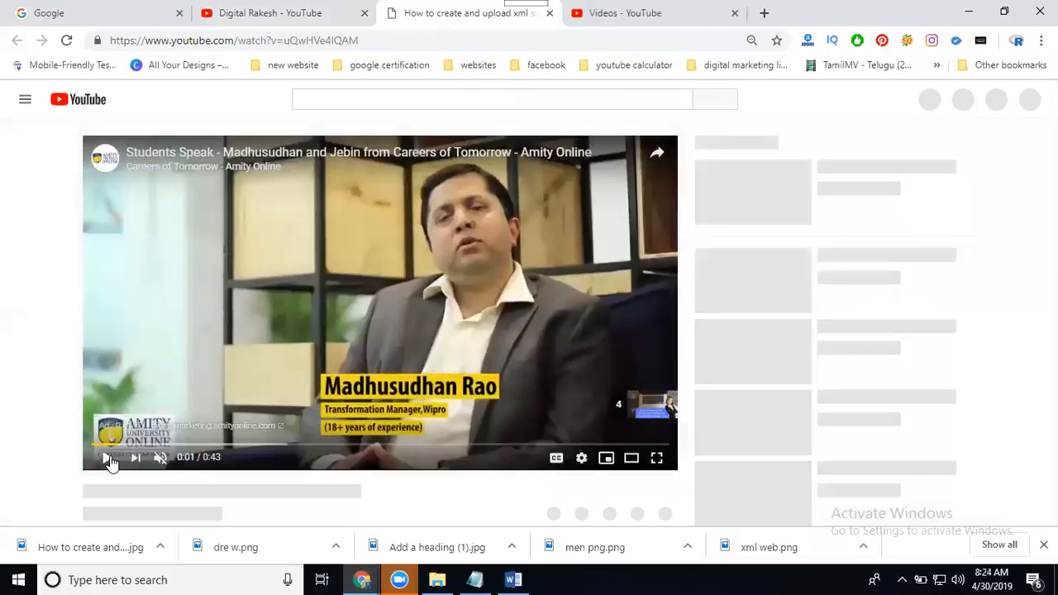
click(109, 459)
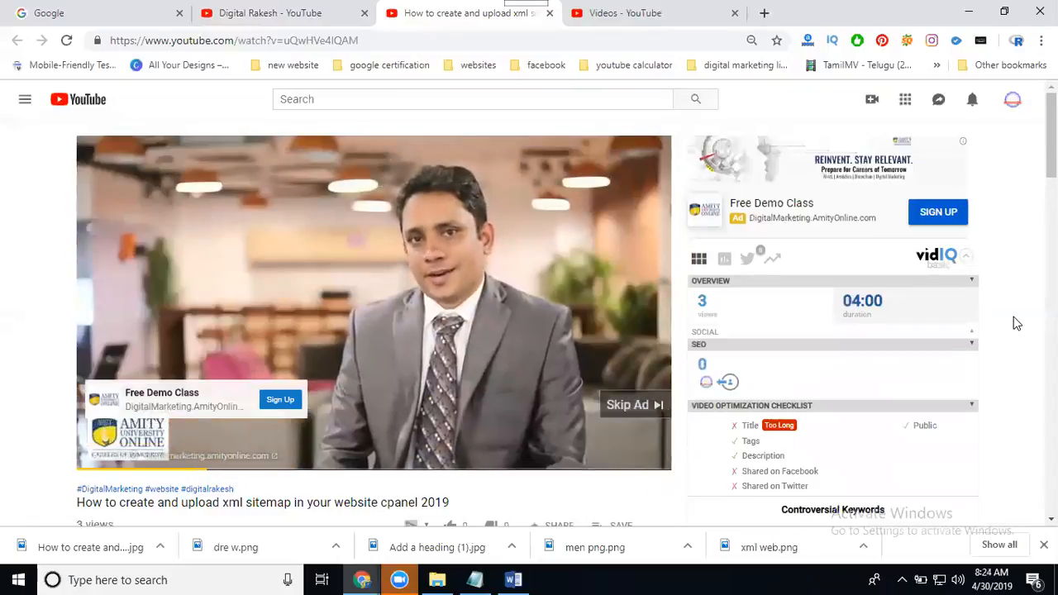
- Open the XML sitemap video for editing and go to its end screen editor
scroll(1012, 318, down, 3)
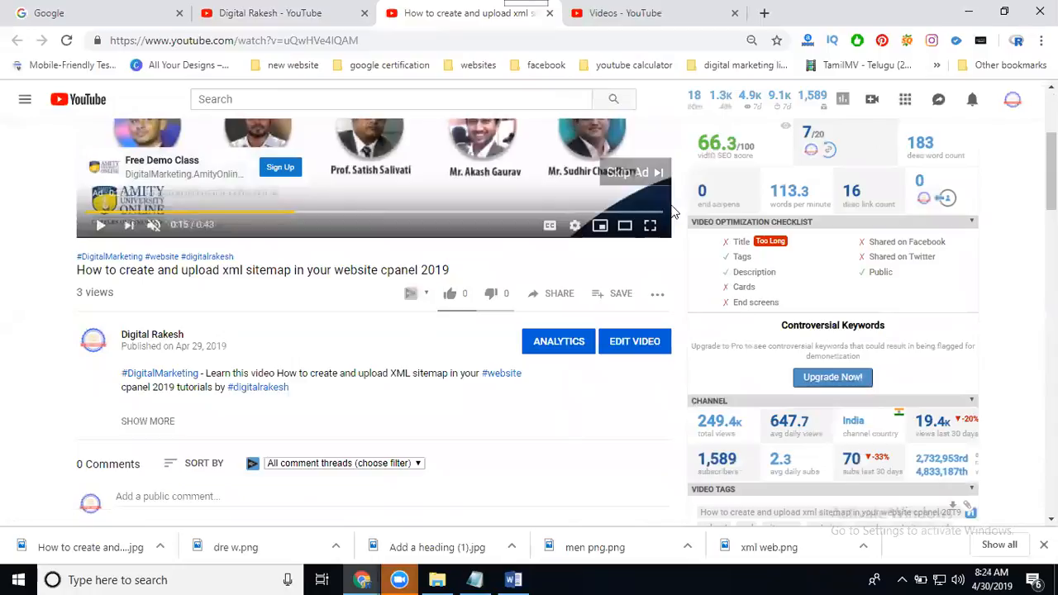
click(626, 343)
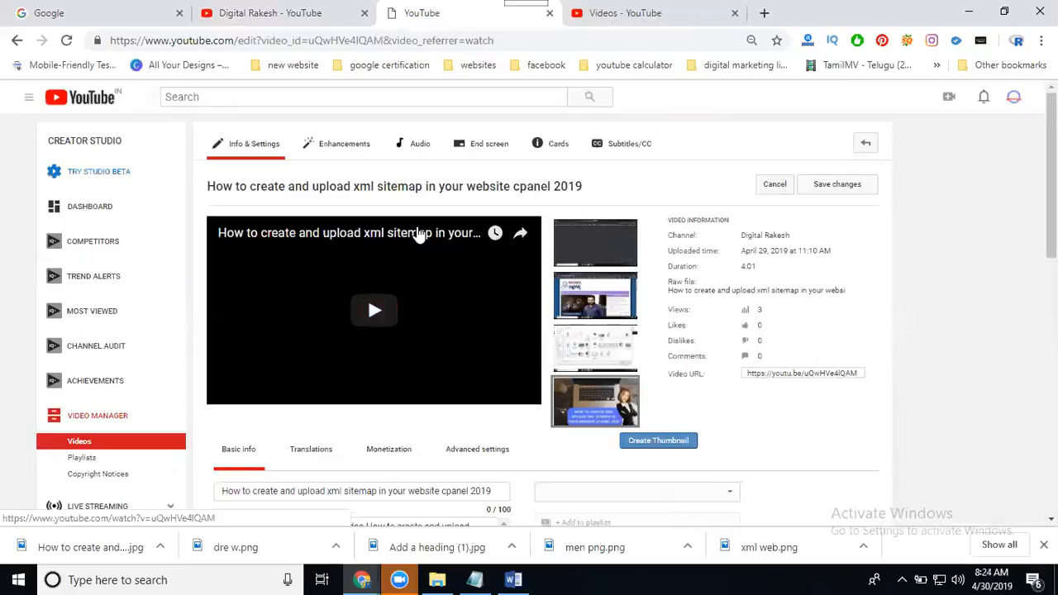
click(477, 154)
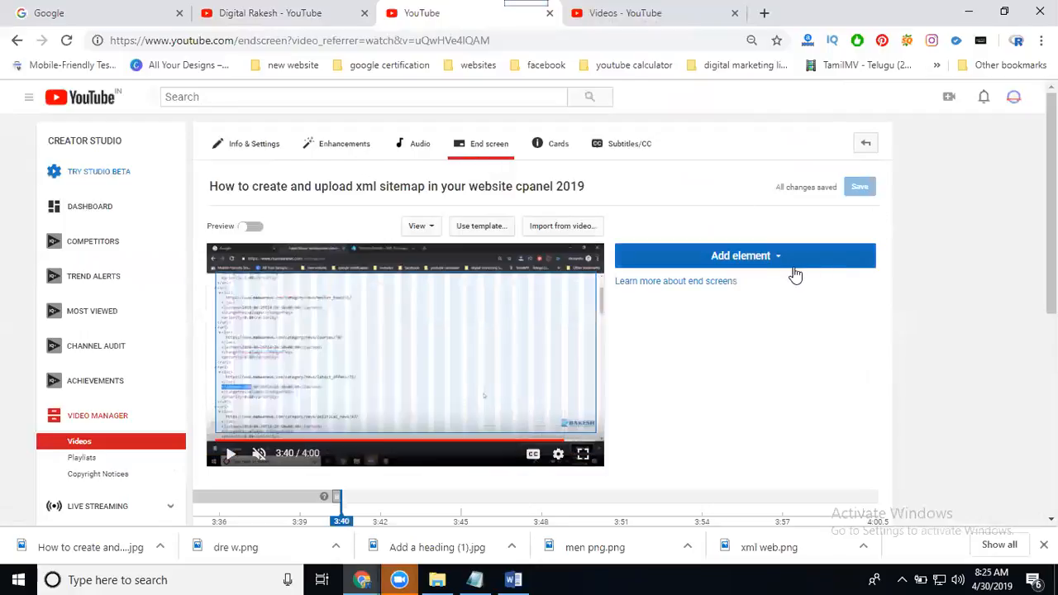
- Add the upload "How to setup google analytics on your new website 2019" as an end screen element in the frame's upper right
click(768, 268)
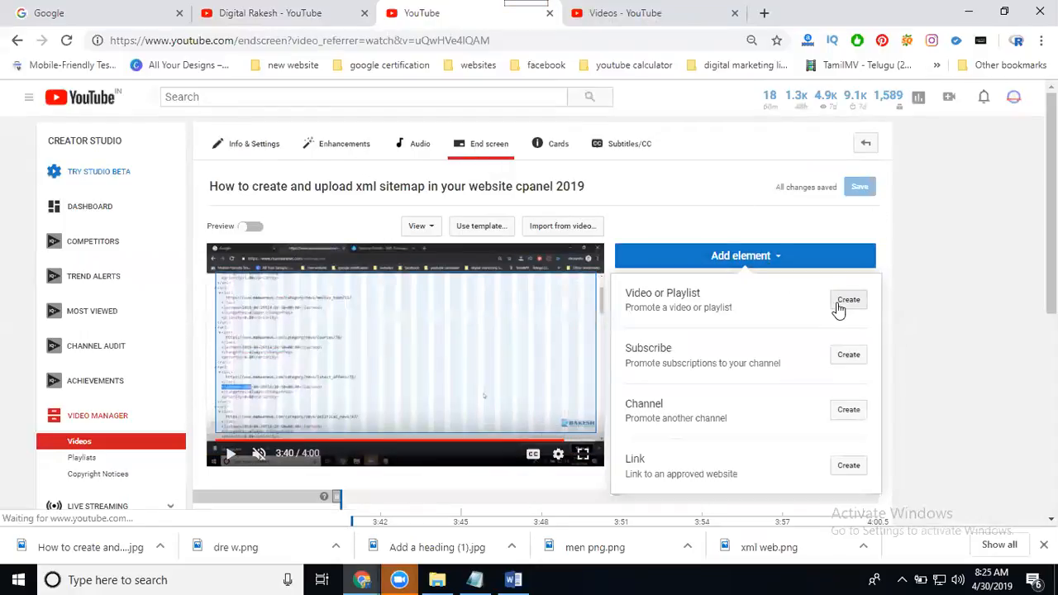
click(839, 304)
click(443, 327)
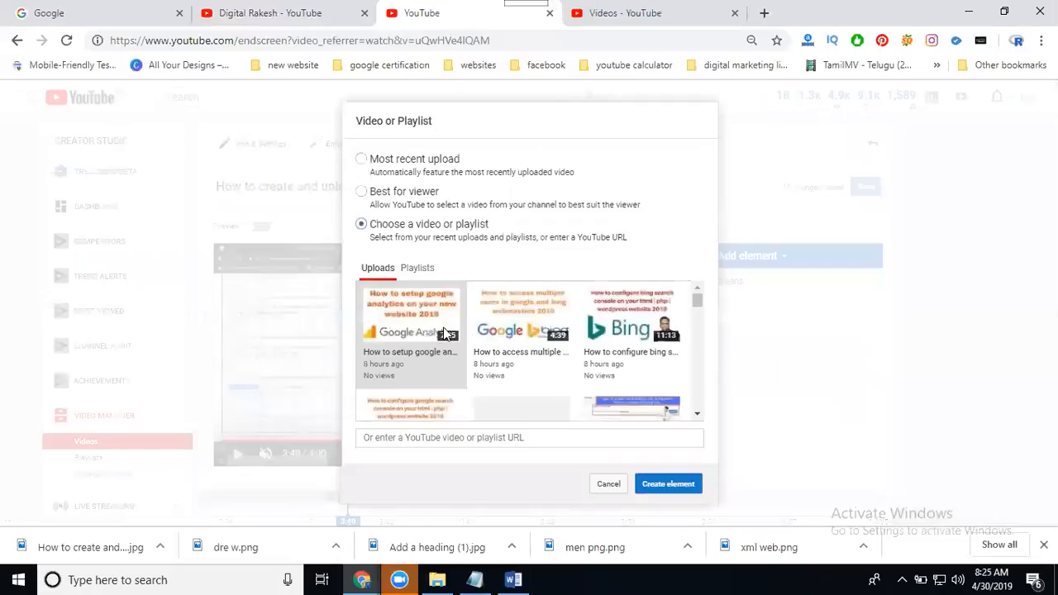
click(398, 321)
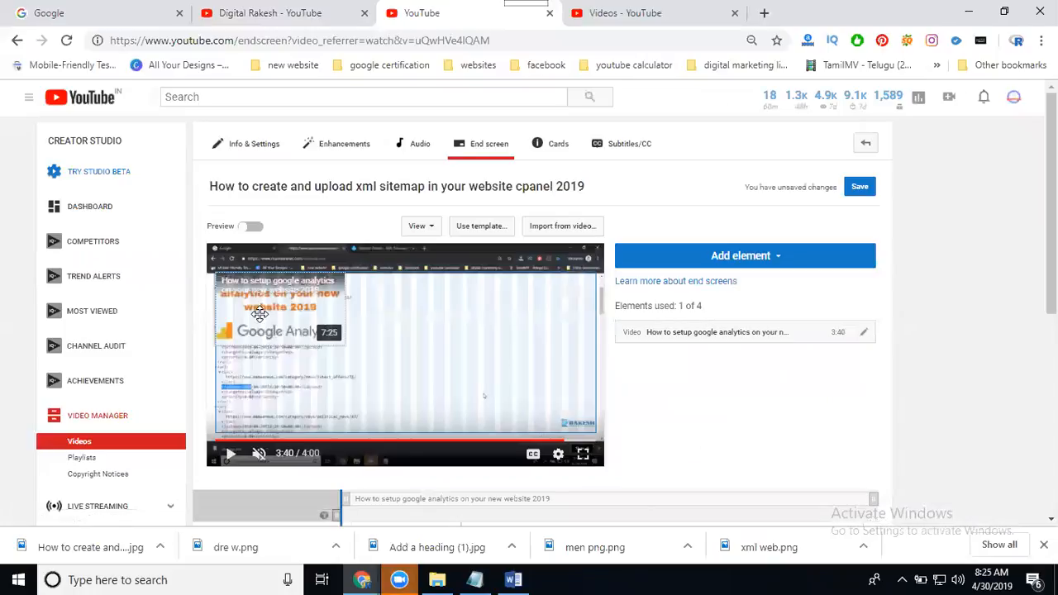
- Add a Subscribe element to the end screen and place it near the upper middle of the video frame
click(734, 264)
click(858, 357)
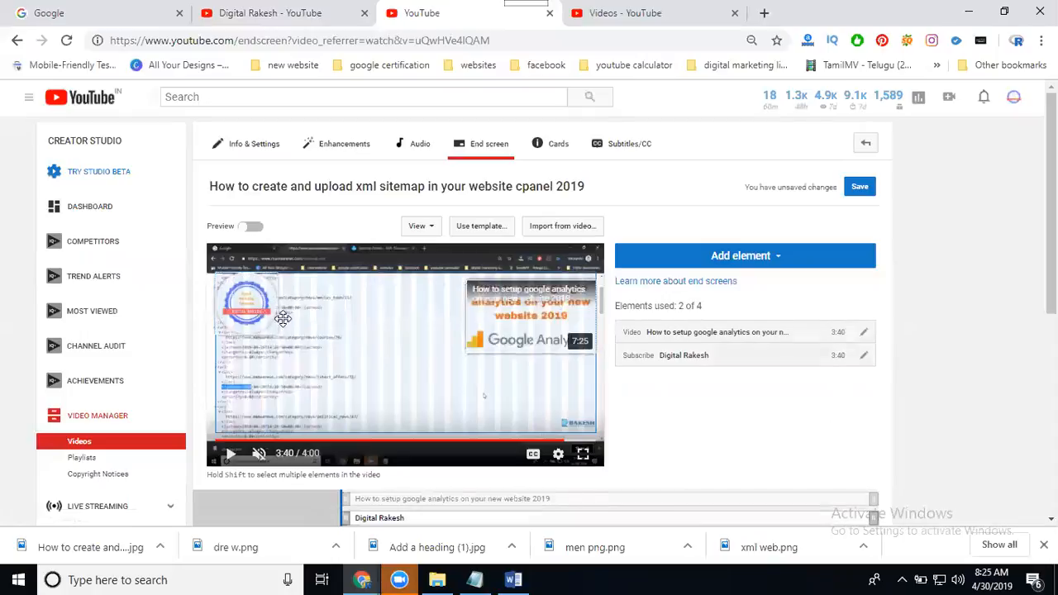
drag(370, 379, 403, 322)
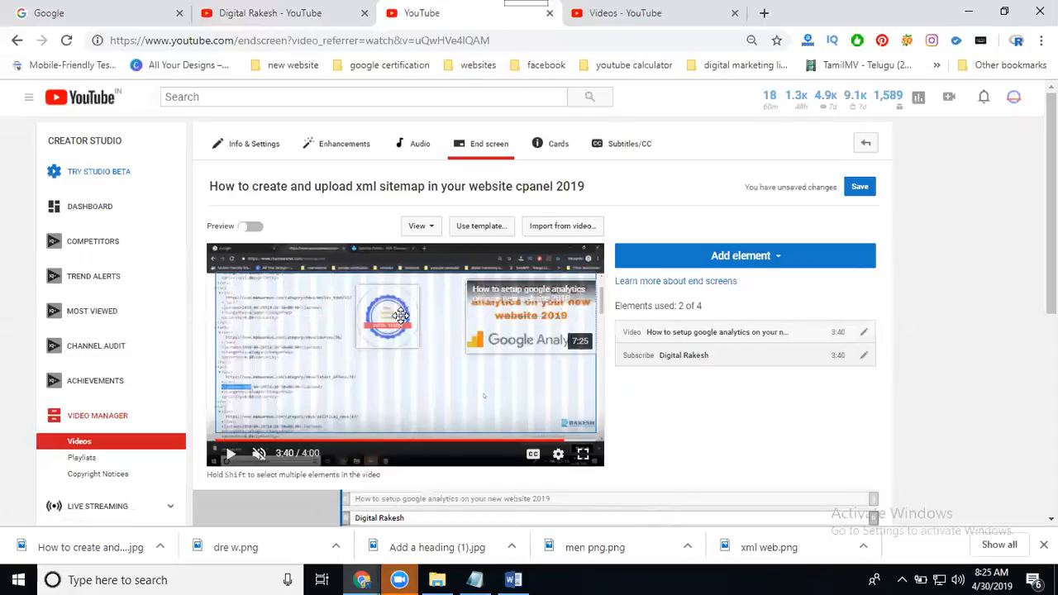
- Add the upload "How to submit your website xml sitemap on google search console 2019" as an end screen element at the frame's lower middle
click(739, 258)
click(860, 305)
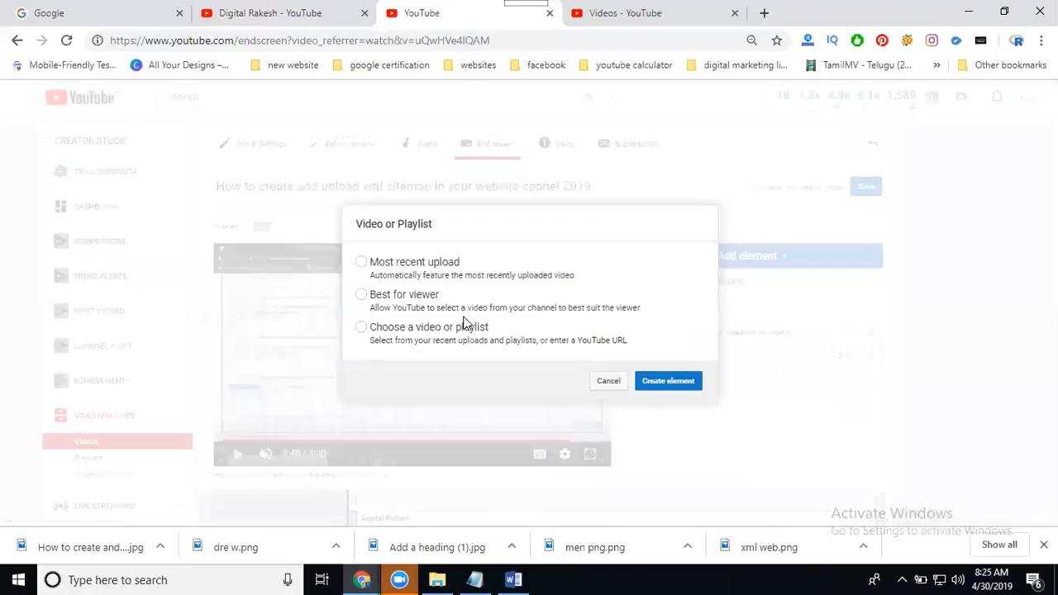
click(376, 334)
scroll(528, 350, down, 1)
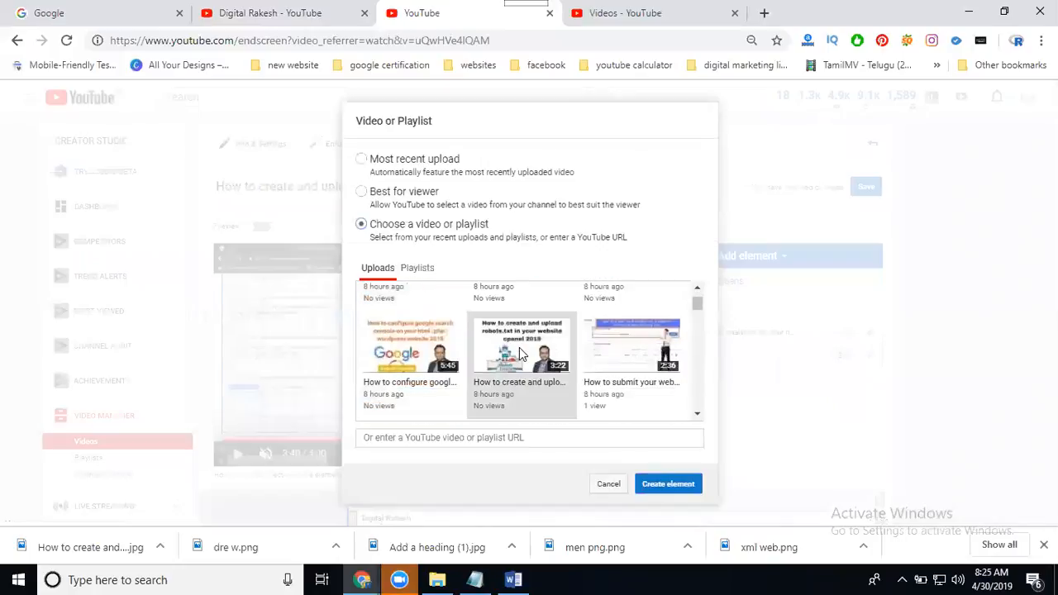
click(623, 354)
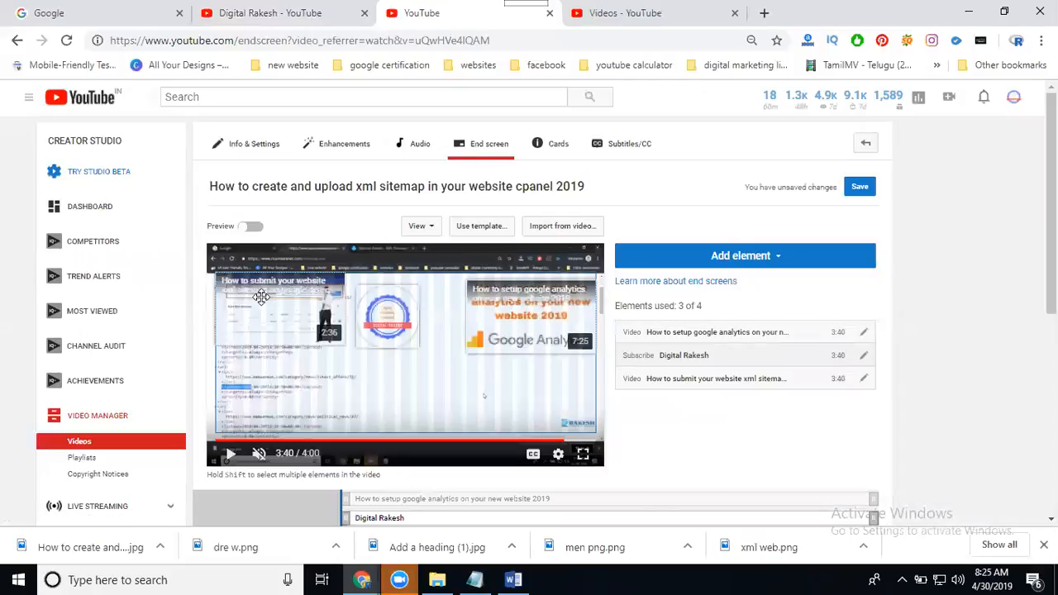
drag(431, 405, 431, 405)
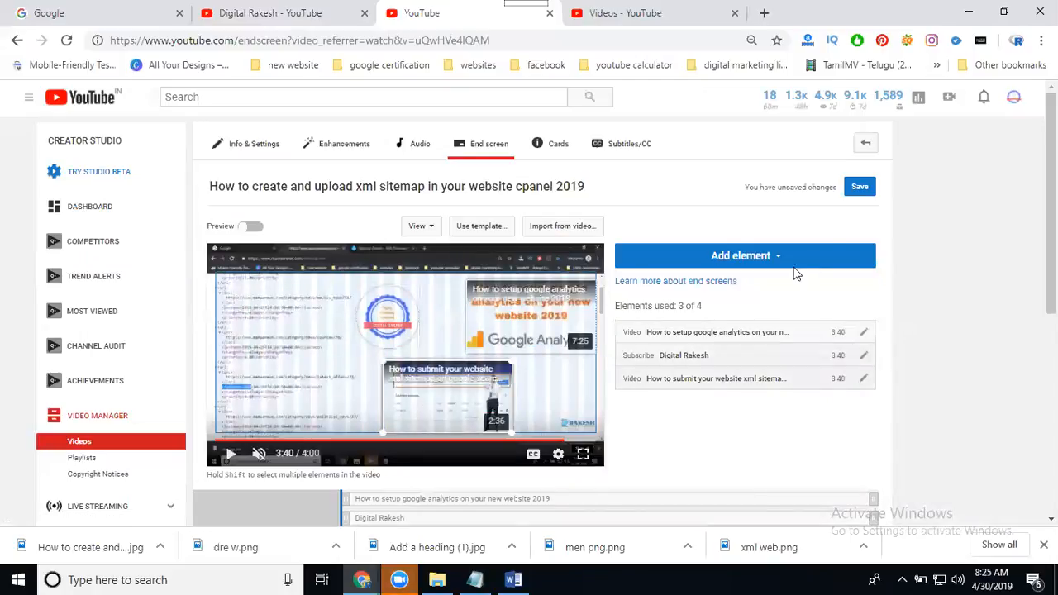
- Save the end screen and check the elements' timing on the timeline
click(860, 190)
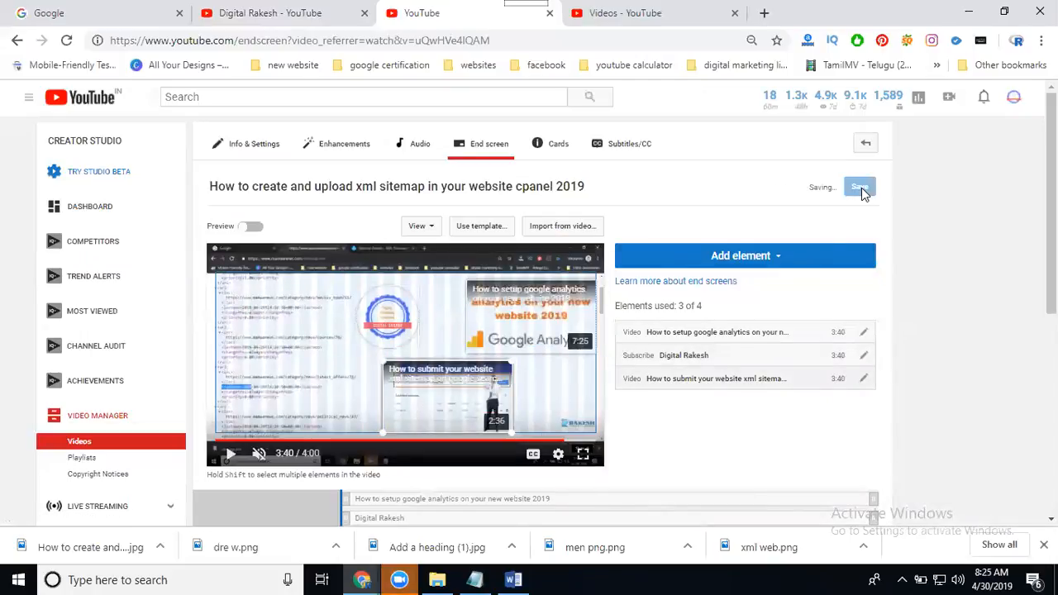
scroll(861, 191, down, 3)
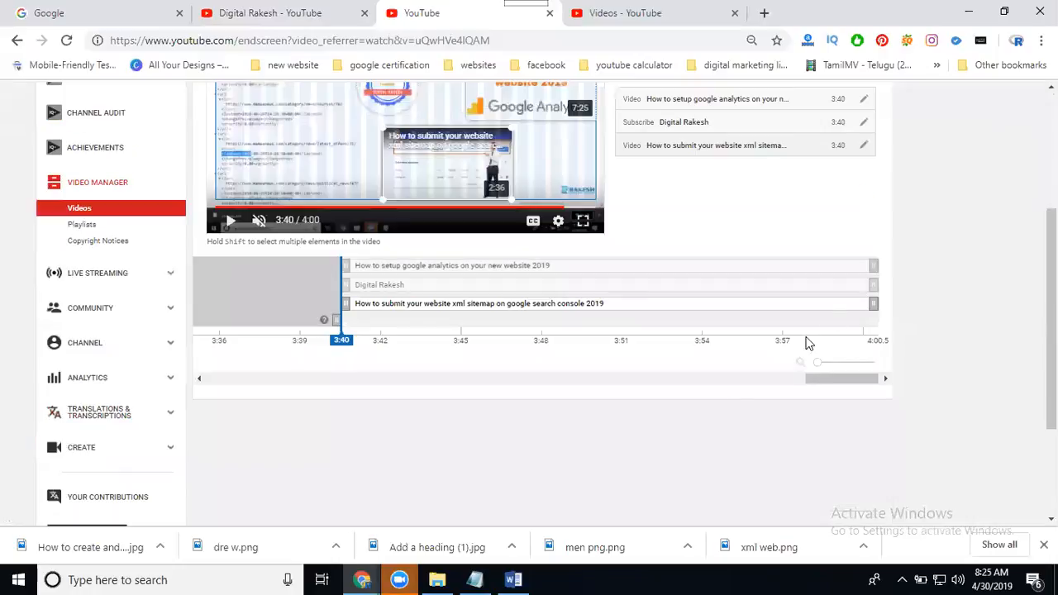
scroll(738, 399, up, 3)
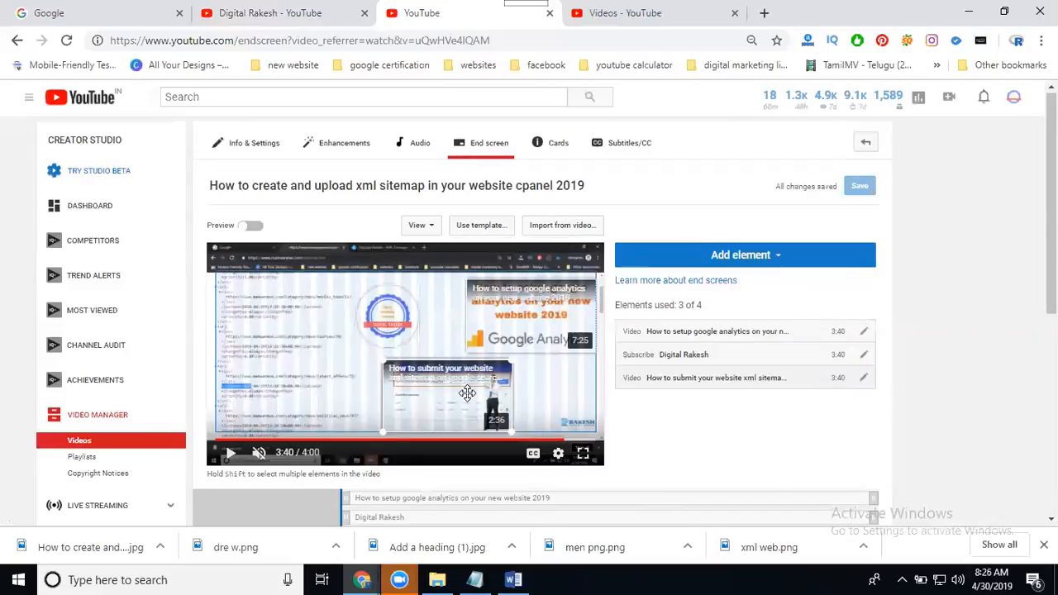
- Open the video's card editor and add a video card linking to "How to setup google analytics on your new website 2019"
click(558, 147)
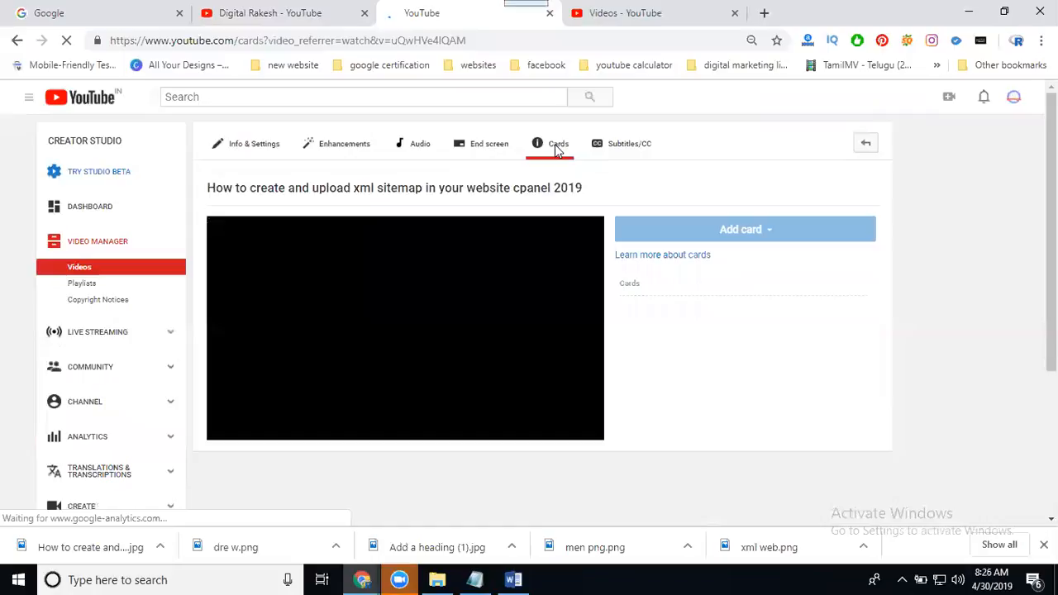
click(769, 228)
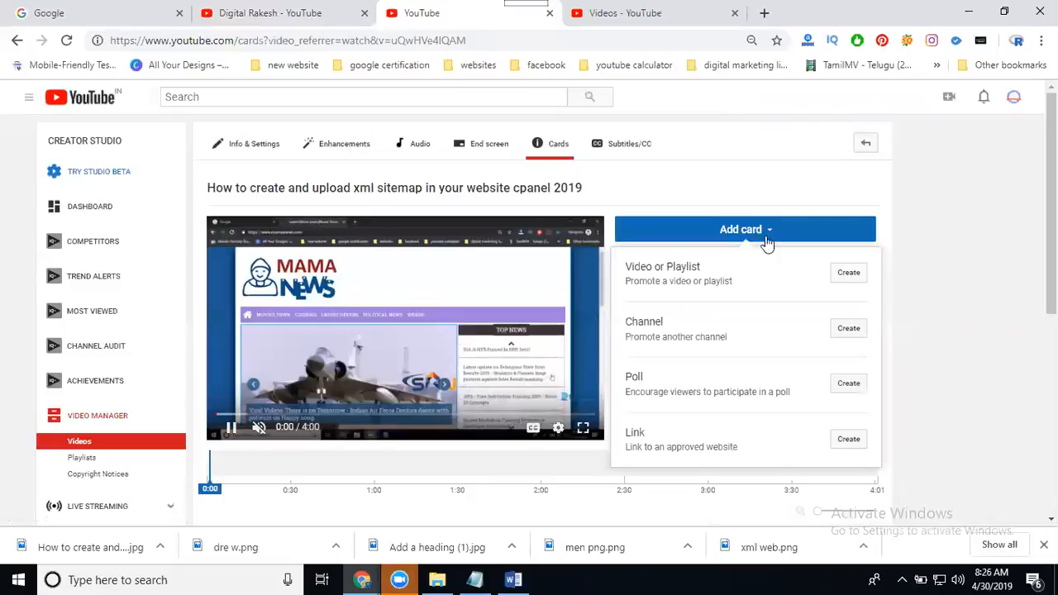
click(848, 274)
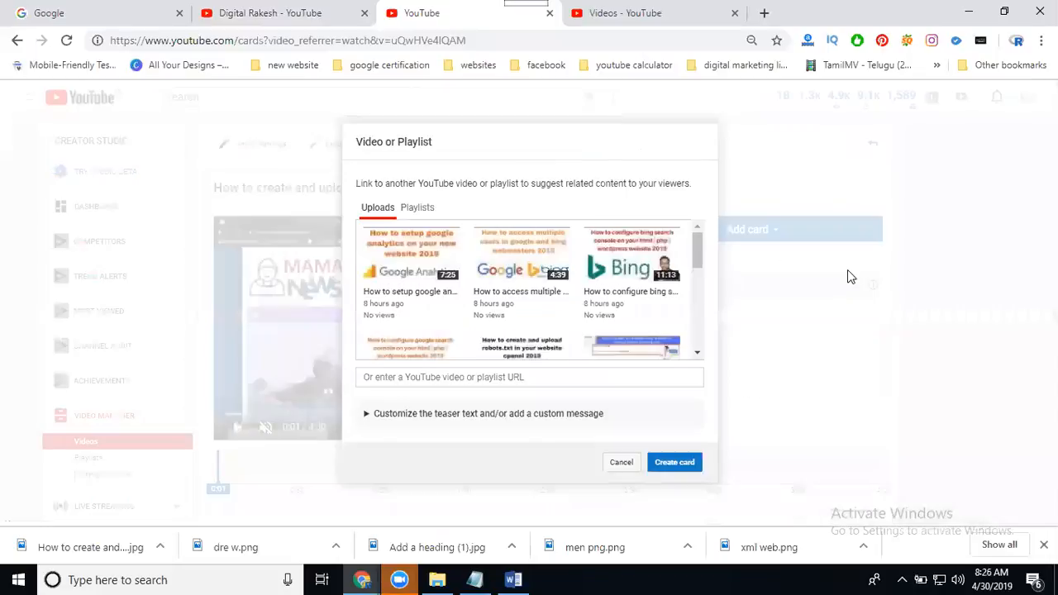
click(418, 262)
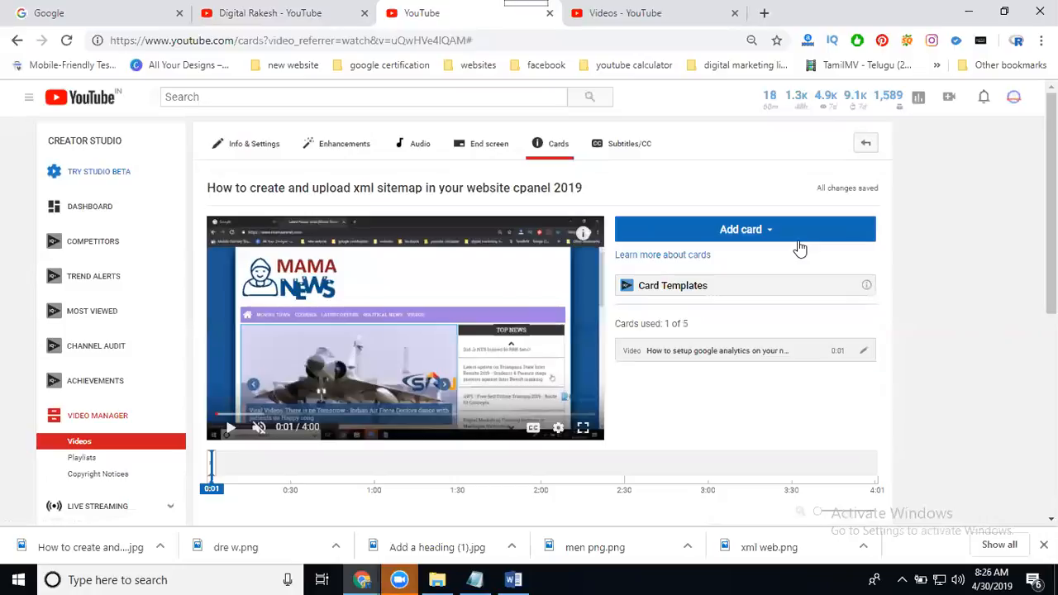
- Add a second video card linking to the upload on configuring Bing search console
click(773, 238)
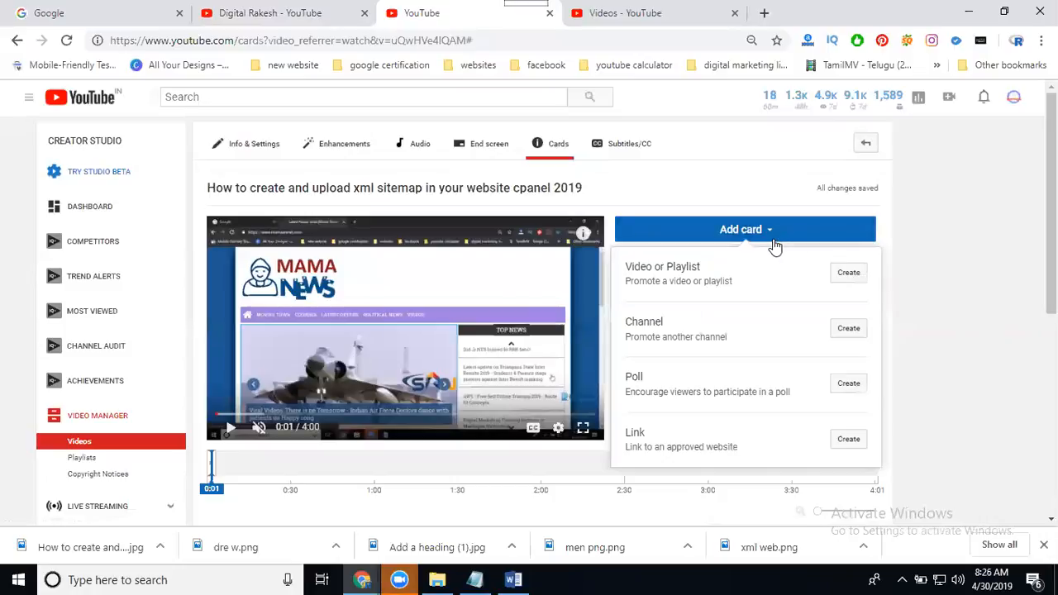
click(849, 273)
double_click(623, 284)
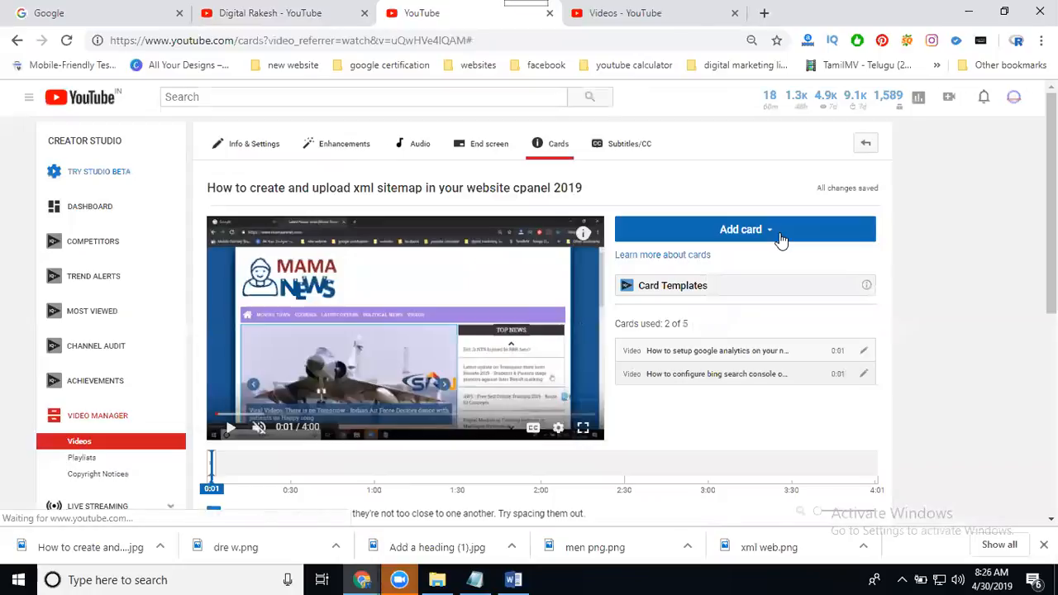
- Add a third video card linking to the upload on enabling the YouTube community tab
click(781, 238)
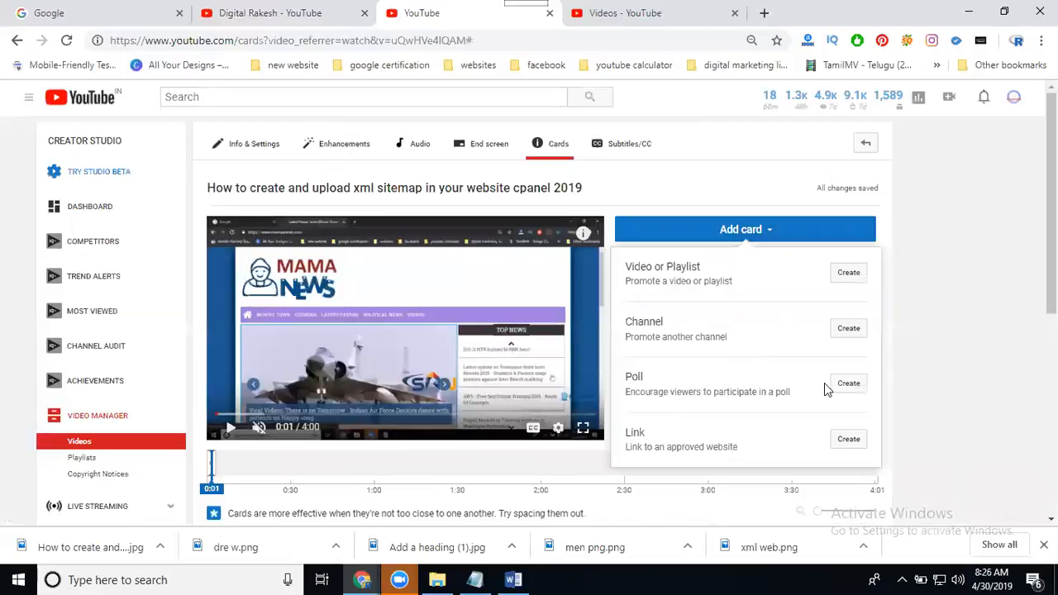
click(851, 273)
scroll(529, 333, down, 1)
scroll(529, 333, down, 4)
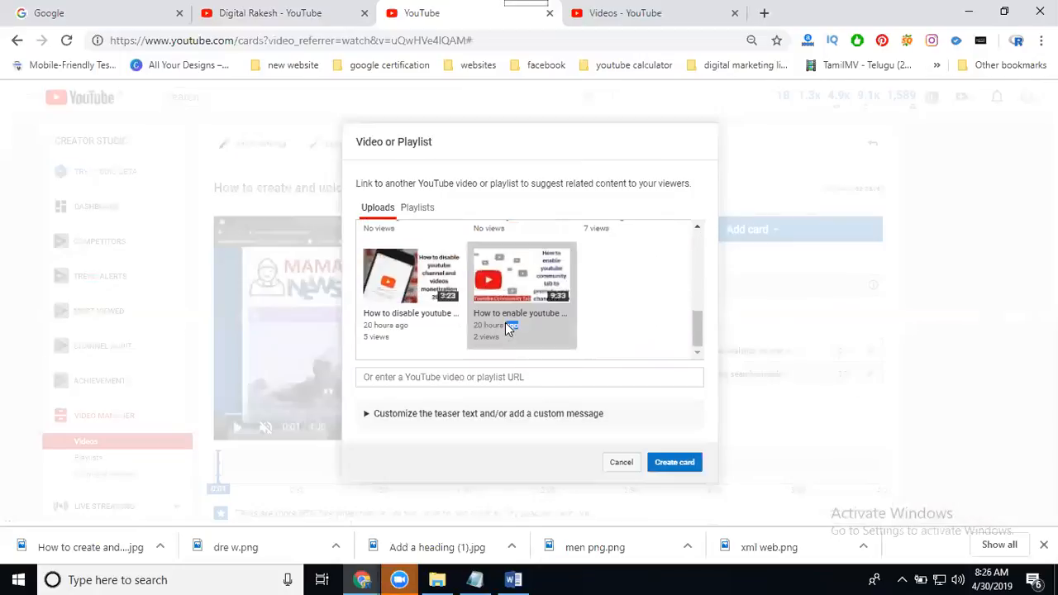
click(505, 322)
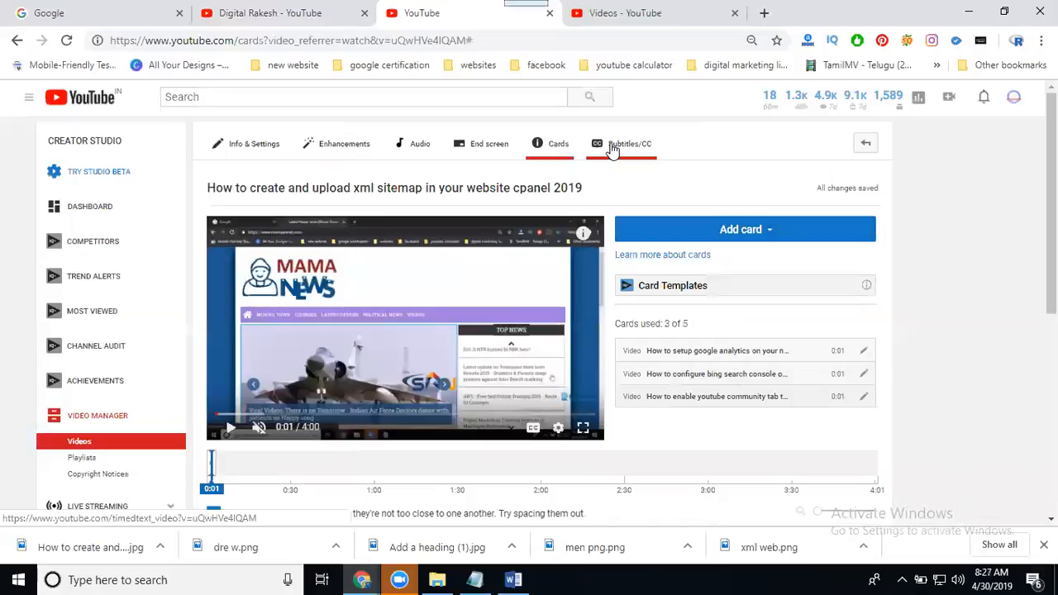
- Open the published English (Automatic) subtitles and review the caption text
click(612, 147)
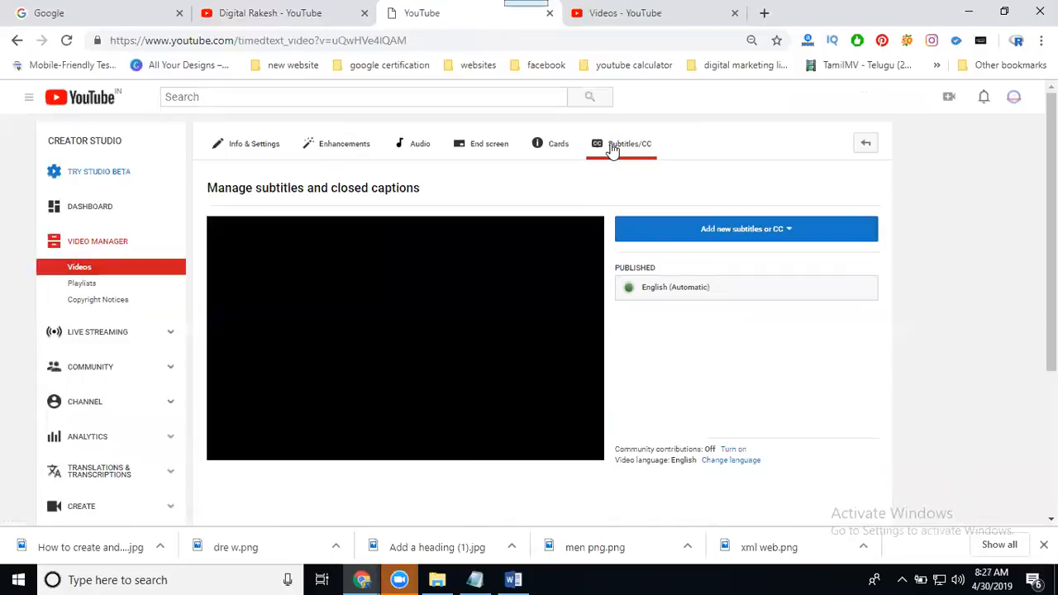
click(698, 290)
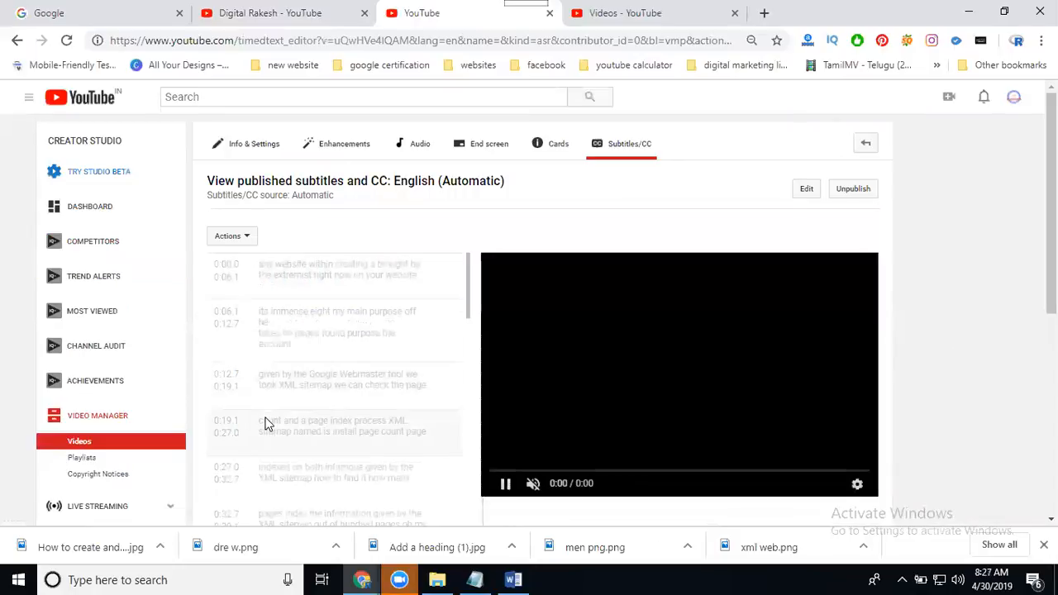
scroll(281, 415, down, 1)
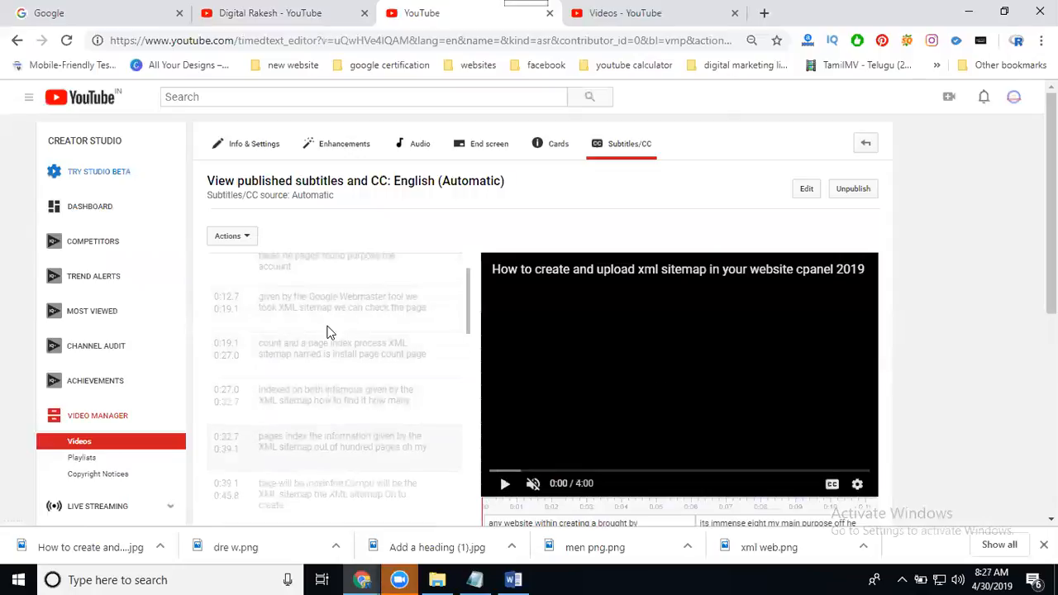
- Return to the video's info and settings, open its watch page in a new tab, and save the video's changes
click(254, 145)
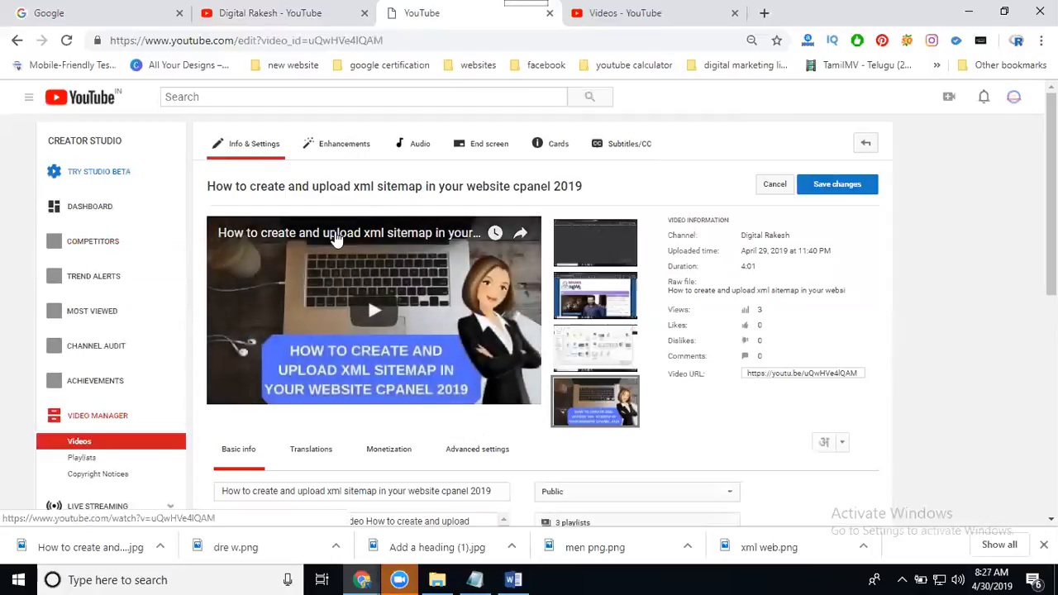
click(336, 238)
click(405, 9)
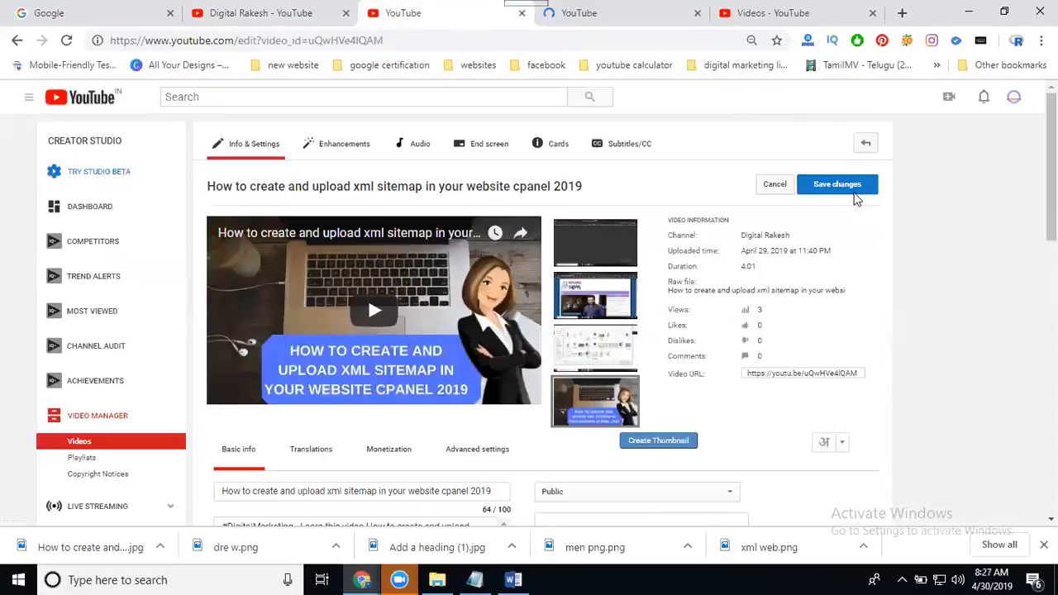
click(851, 190)
- Switch to the video's watch page and skip playback to about 3:40 to check the end screen elements
click(599, 25)
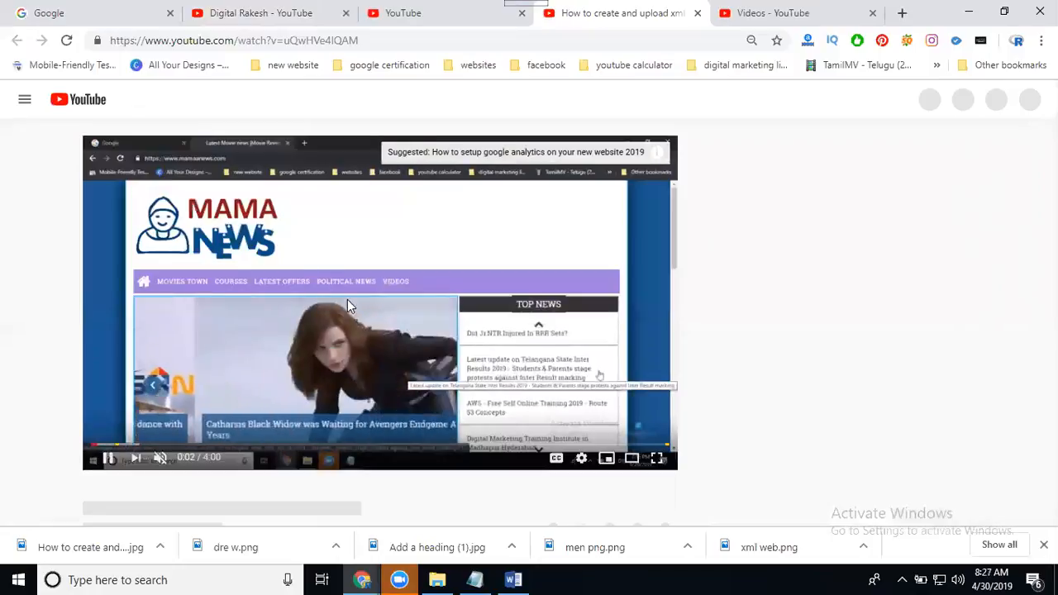
click(621, 447)
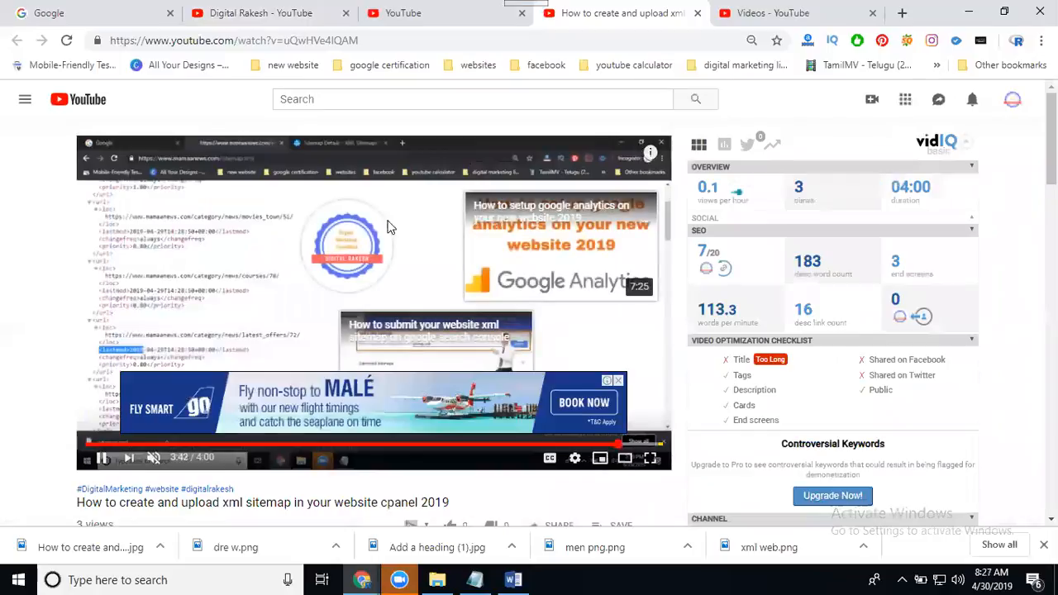
- Skip the ad, replay the video from about 3:50, and open its card list to check the end screen elements and cards
mouse_move(388, 227)
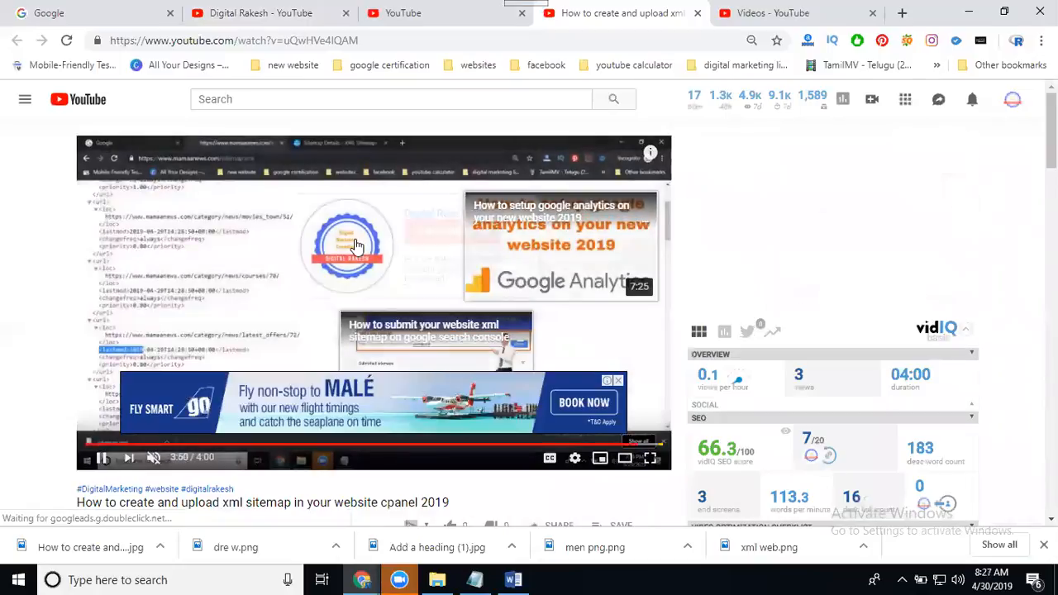
mouse_move(500, 213)
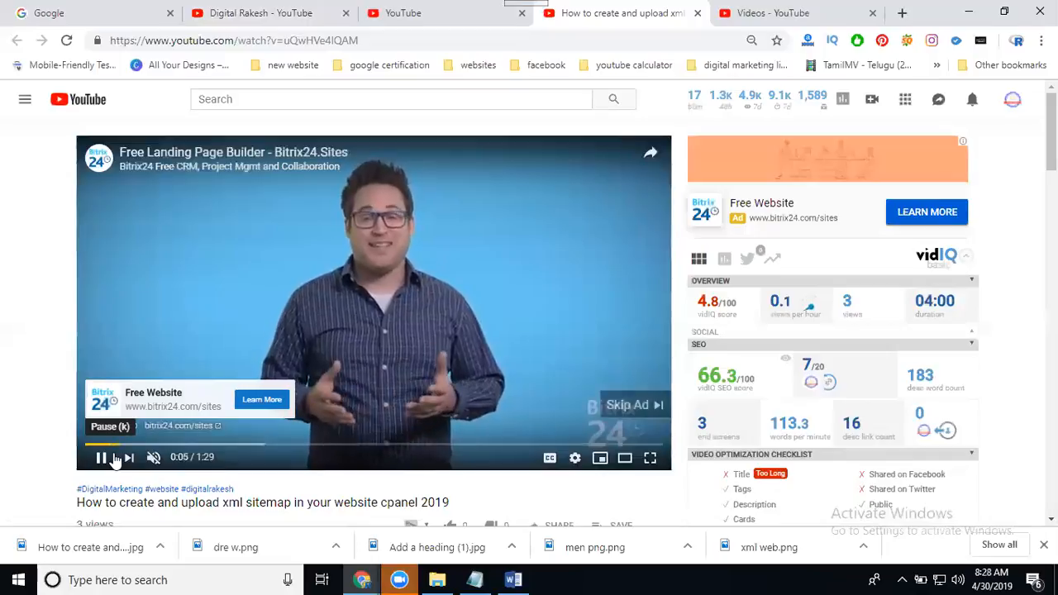
click(100, 459)
click(614, 405)
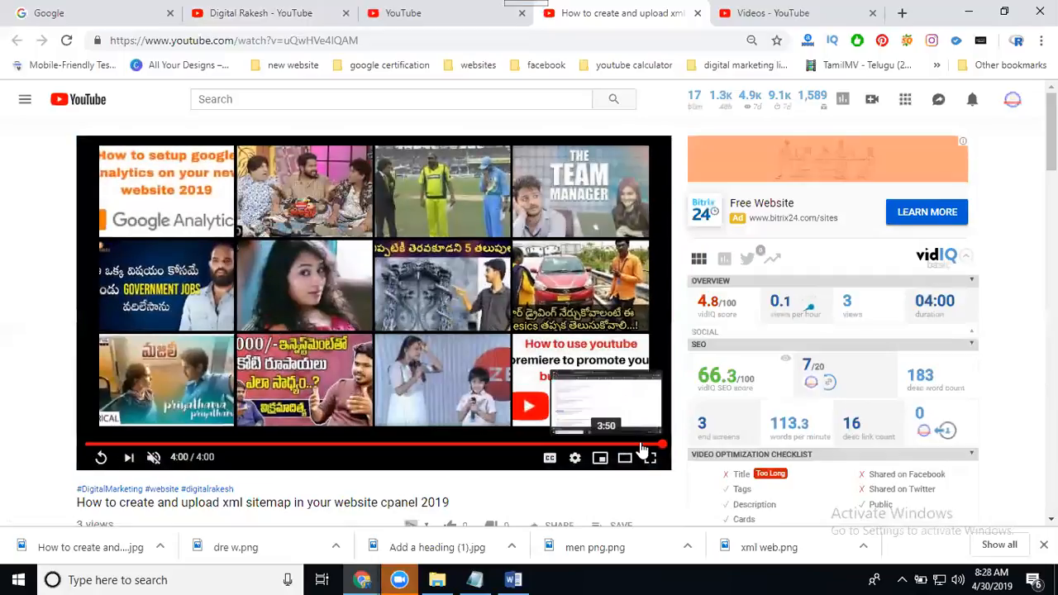
click(642, 447)
click(653, 156)
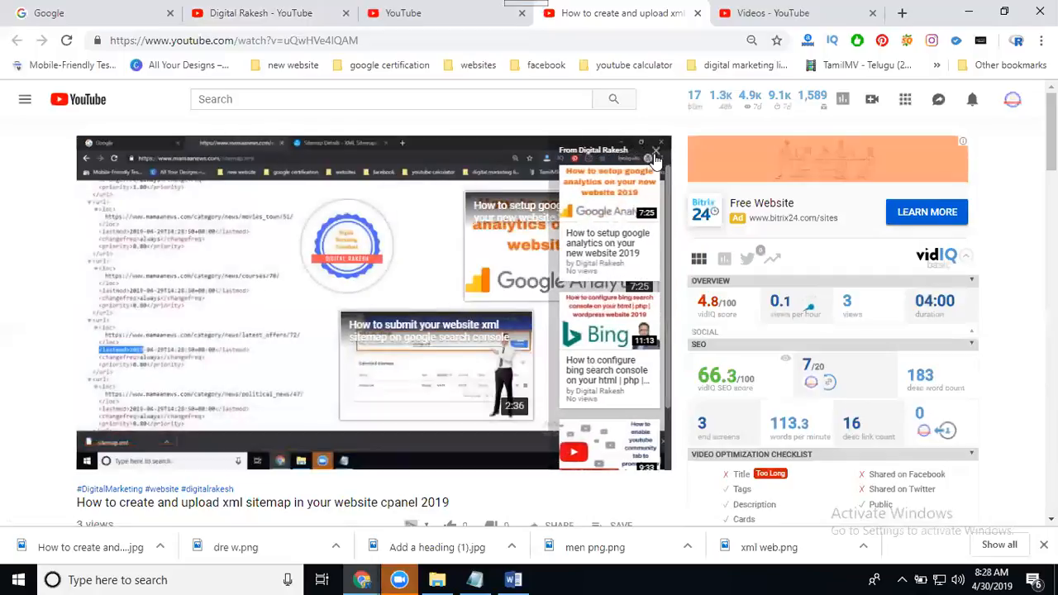
- Examine the vidIQ scores, video optimization checklist and video tags on the watch page, and close that page
scroll(595, 388, down, 2)
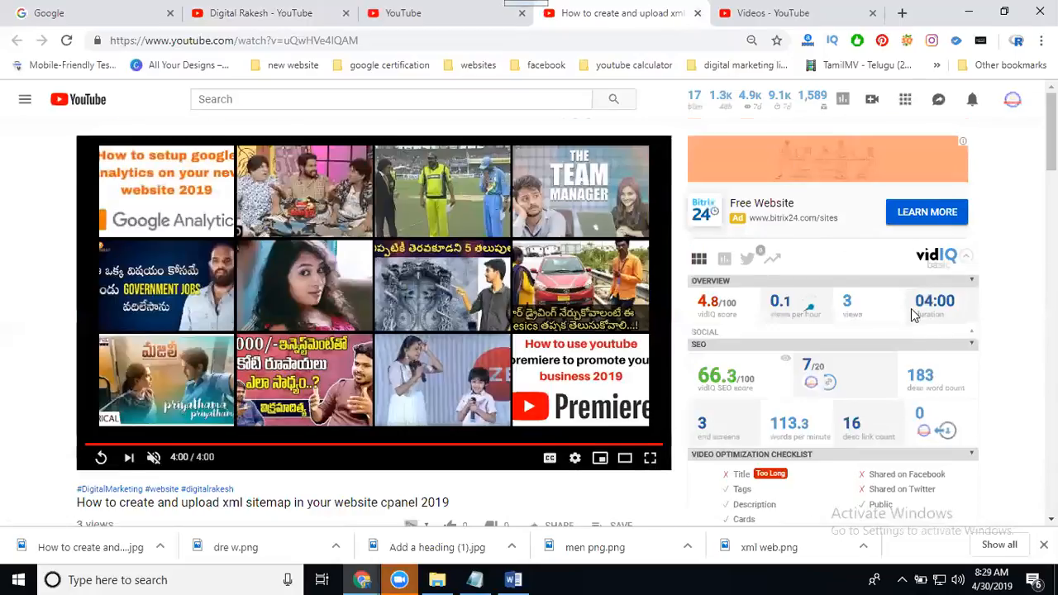
scroll(783, 162, down, 4)
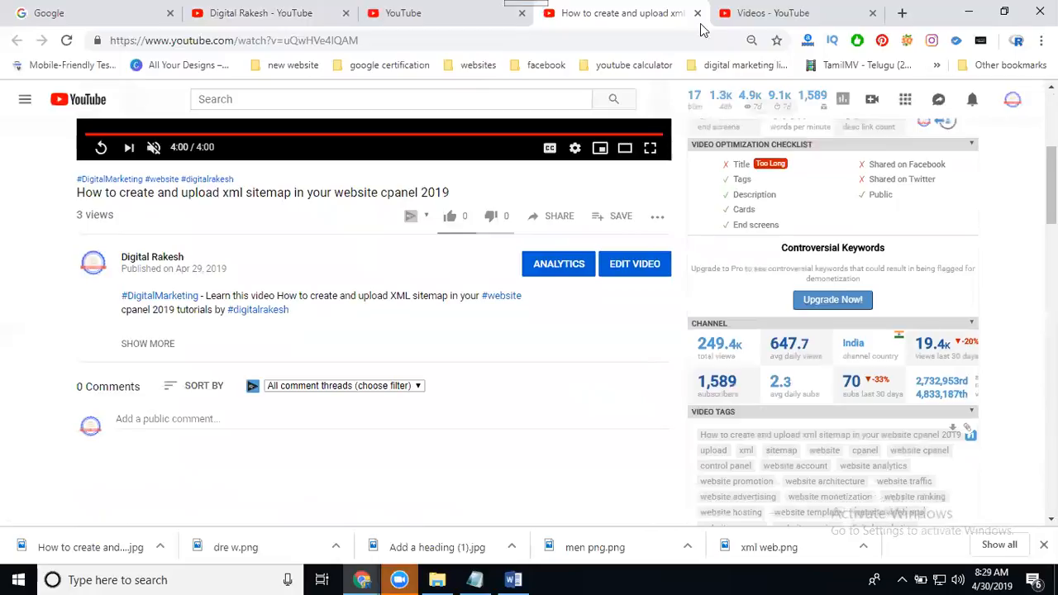
key(ctrl+w)
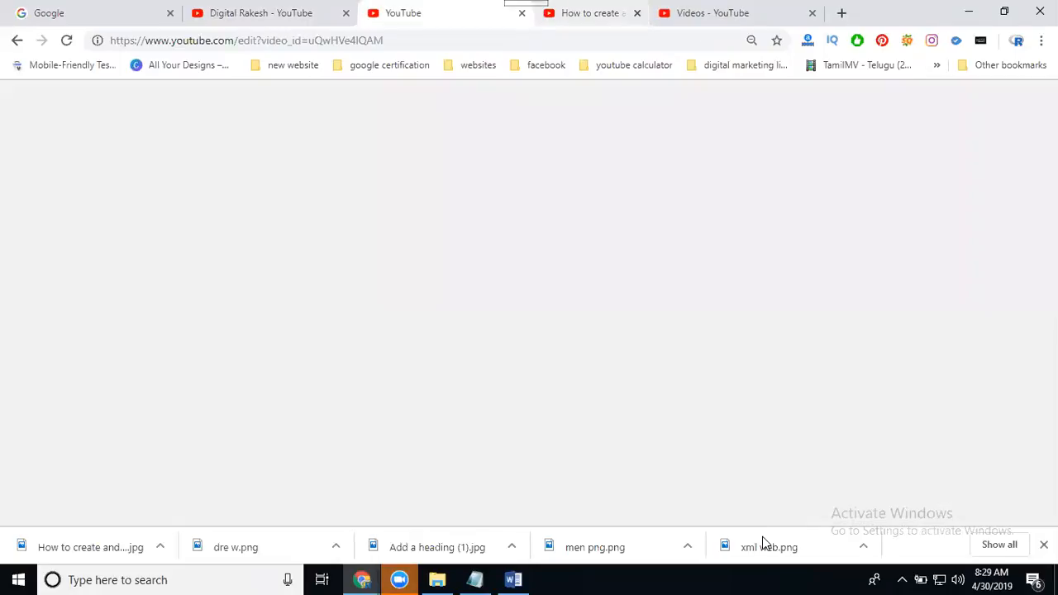